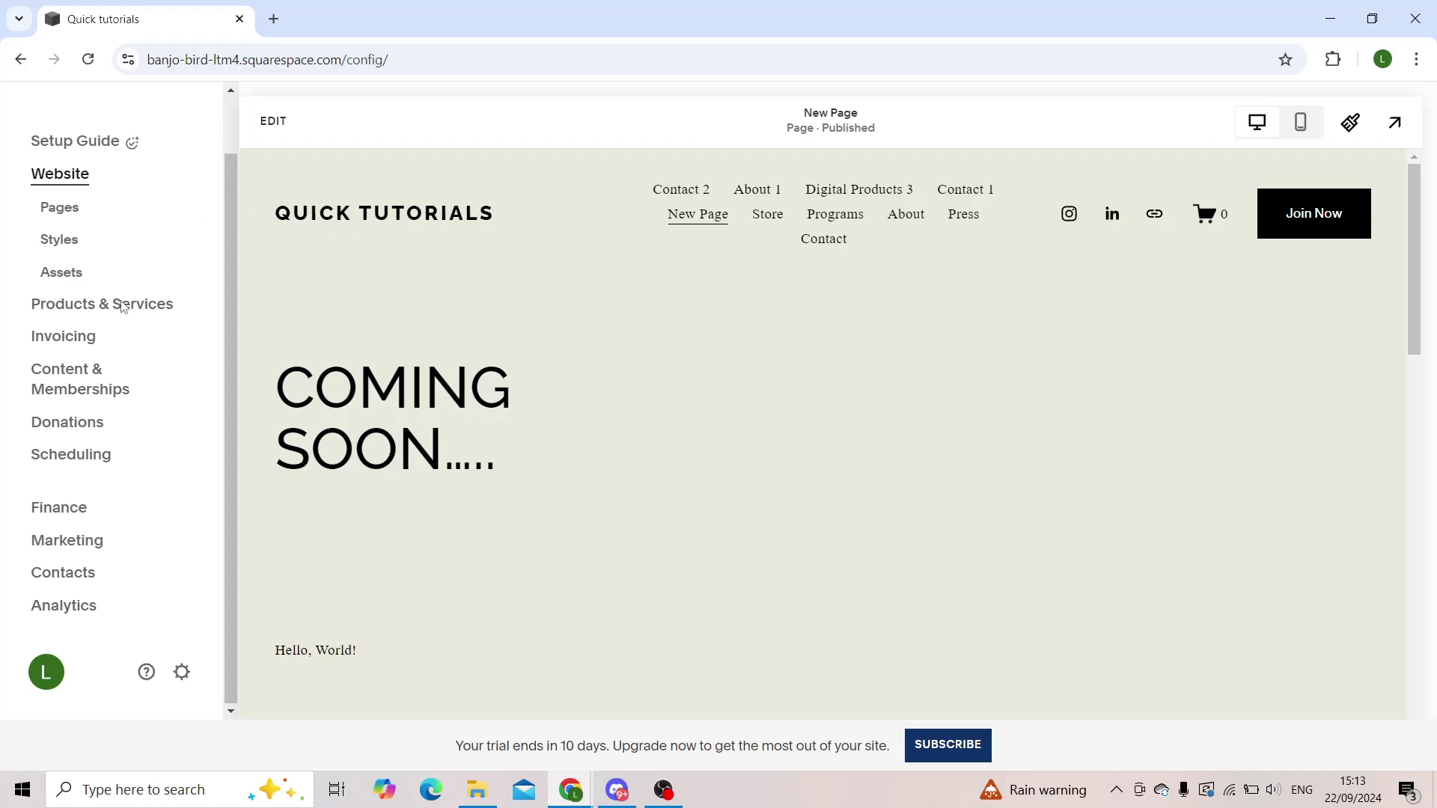
{"action": "scroll", "coordinate": [102, 393], "scroll_direction": "up", "scroll_amount": 2}
{"action": "scroll", "coordinate": [102, 393], "scroll_direction": "down", "scroll_amount": 2}
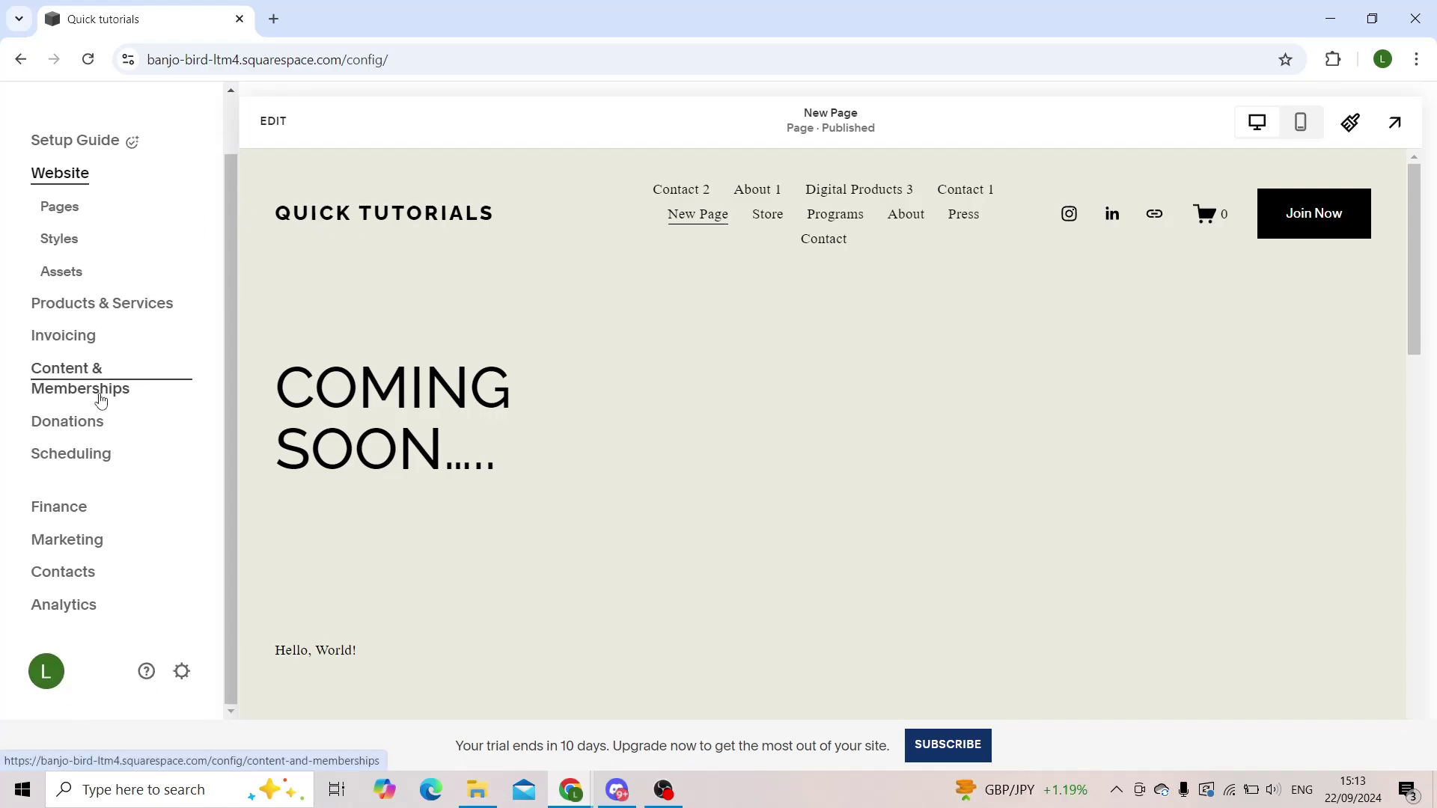
Open Settings, then Domains & Email, then the Domains page listing banjo-bird-ltm4.squarespace.com
{"action": "left_click", "coordinate": [181, 672]}
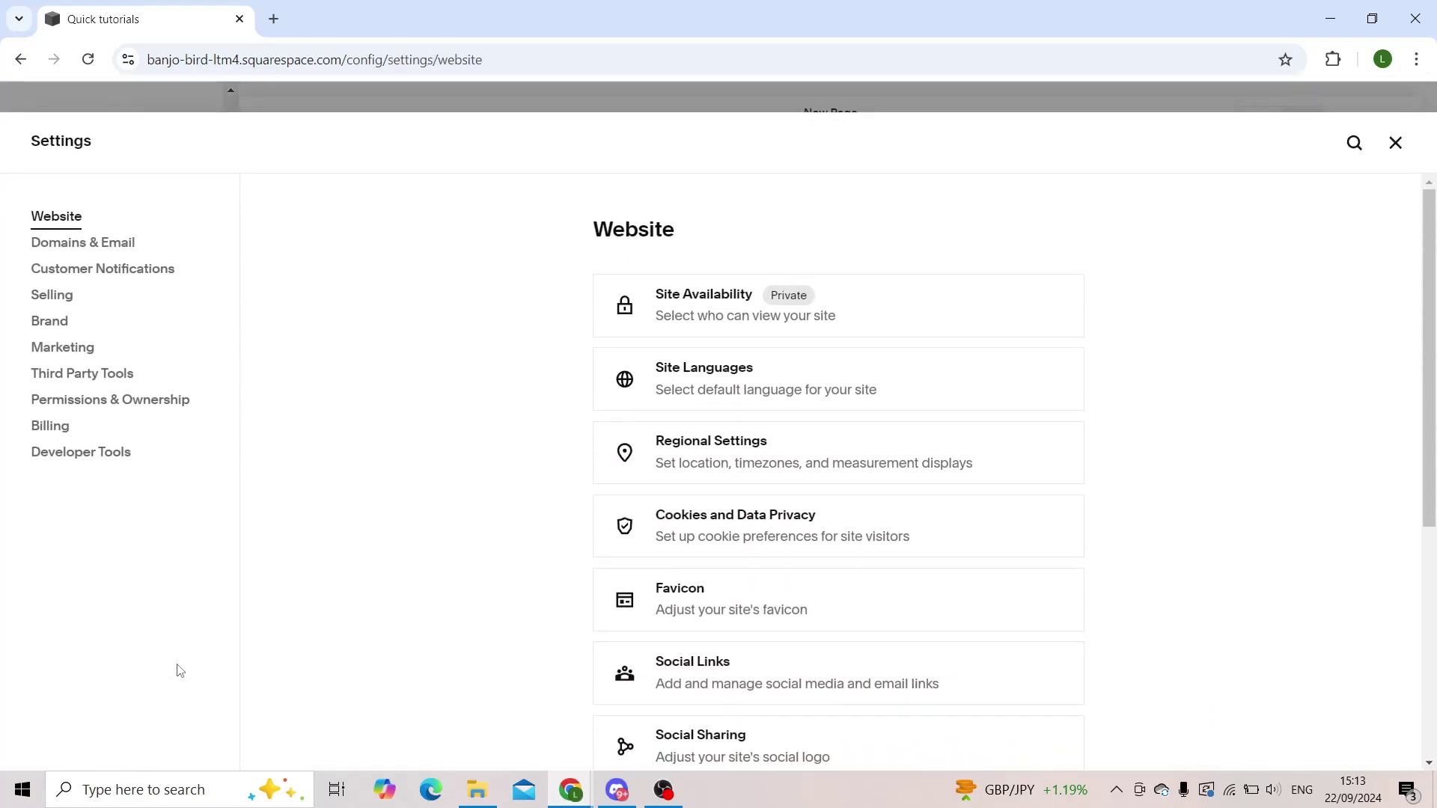
{"action": "left_click", "coordinate": [125, 243]}
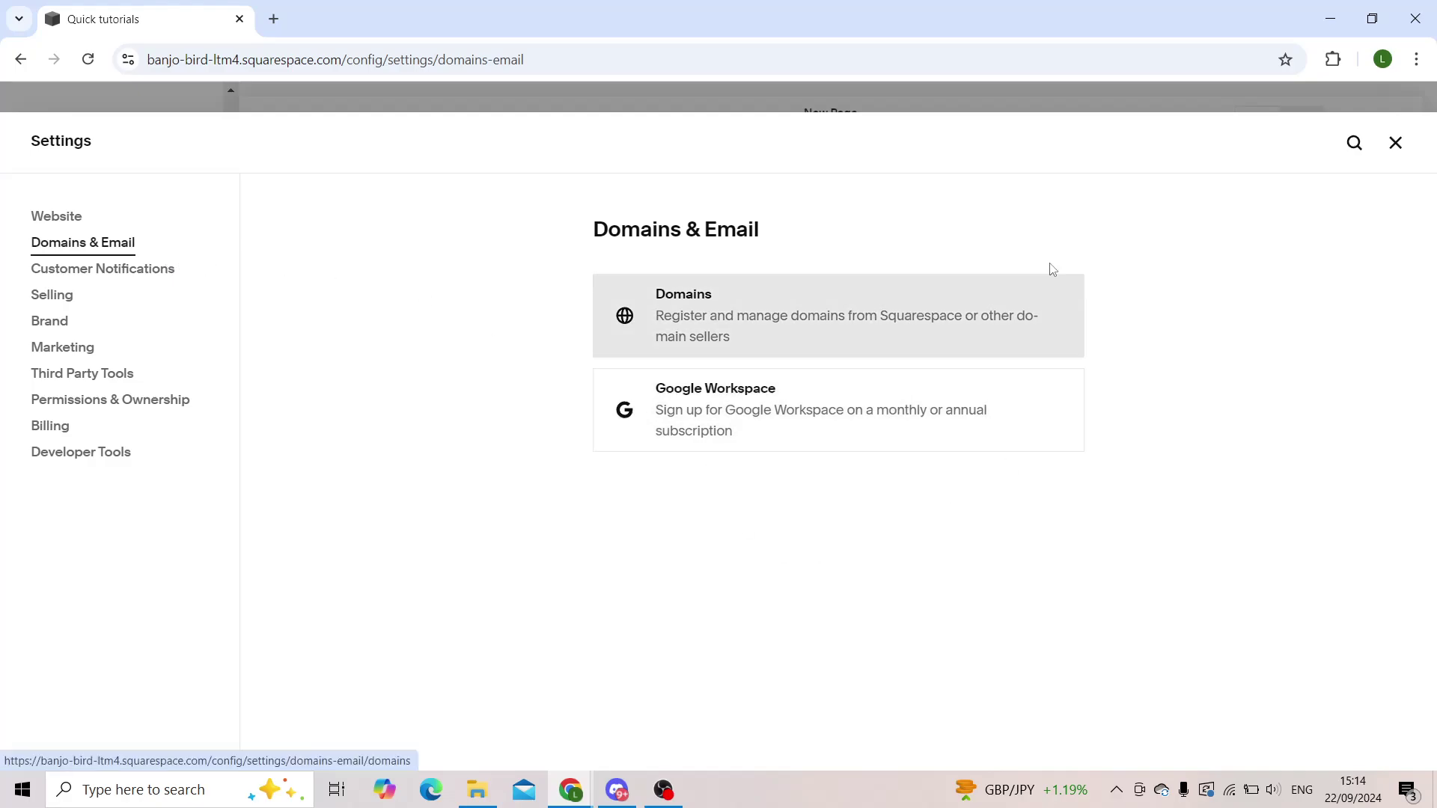
{"action": "left_click", "coordinate": [865, 327]}
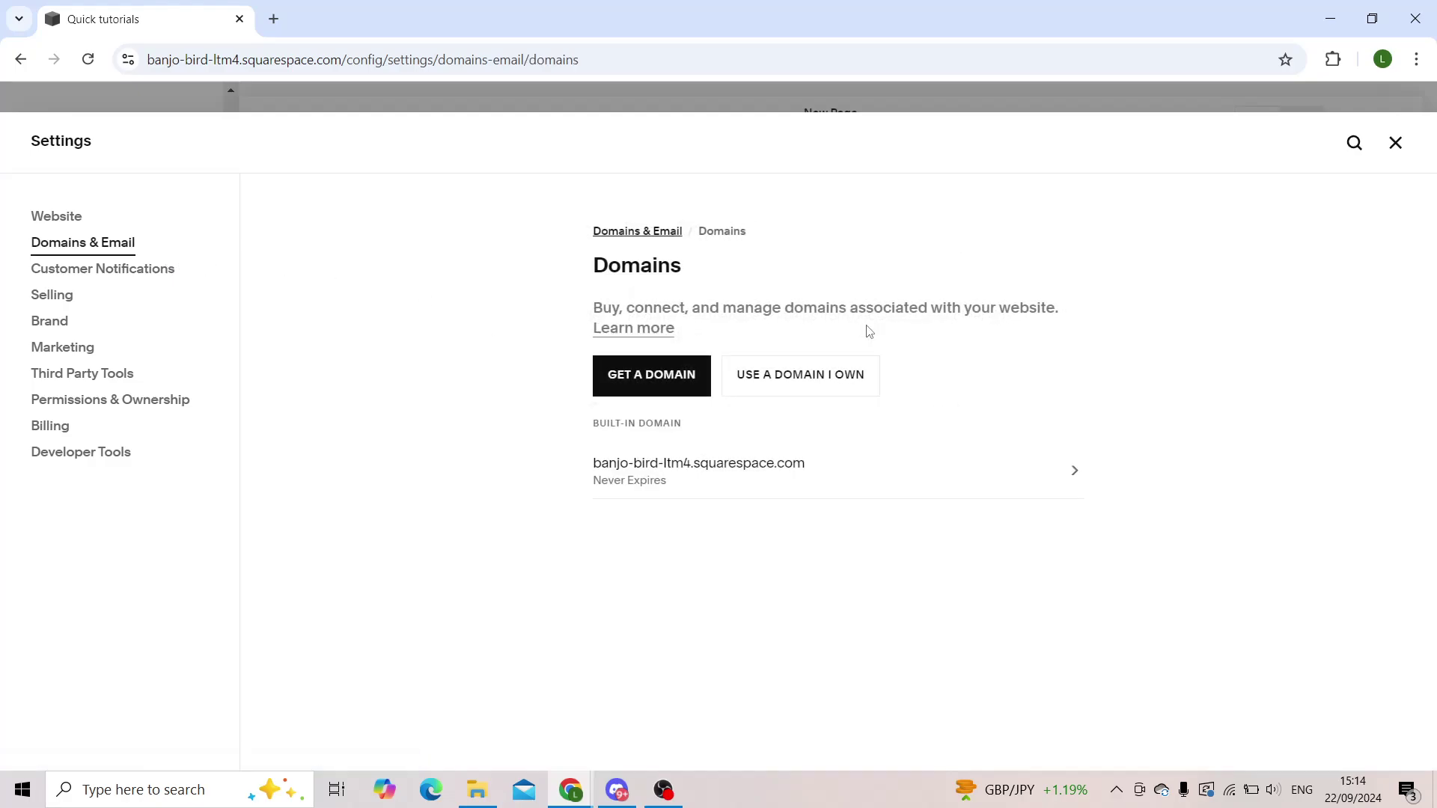
Look up goeasycart.com as an owned domain, showing it registered with Tucows
{"action": "left_click", "coordinate": [811, 373]}
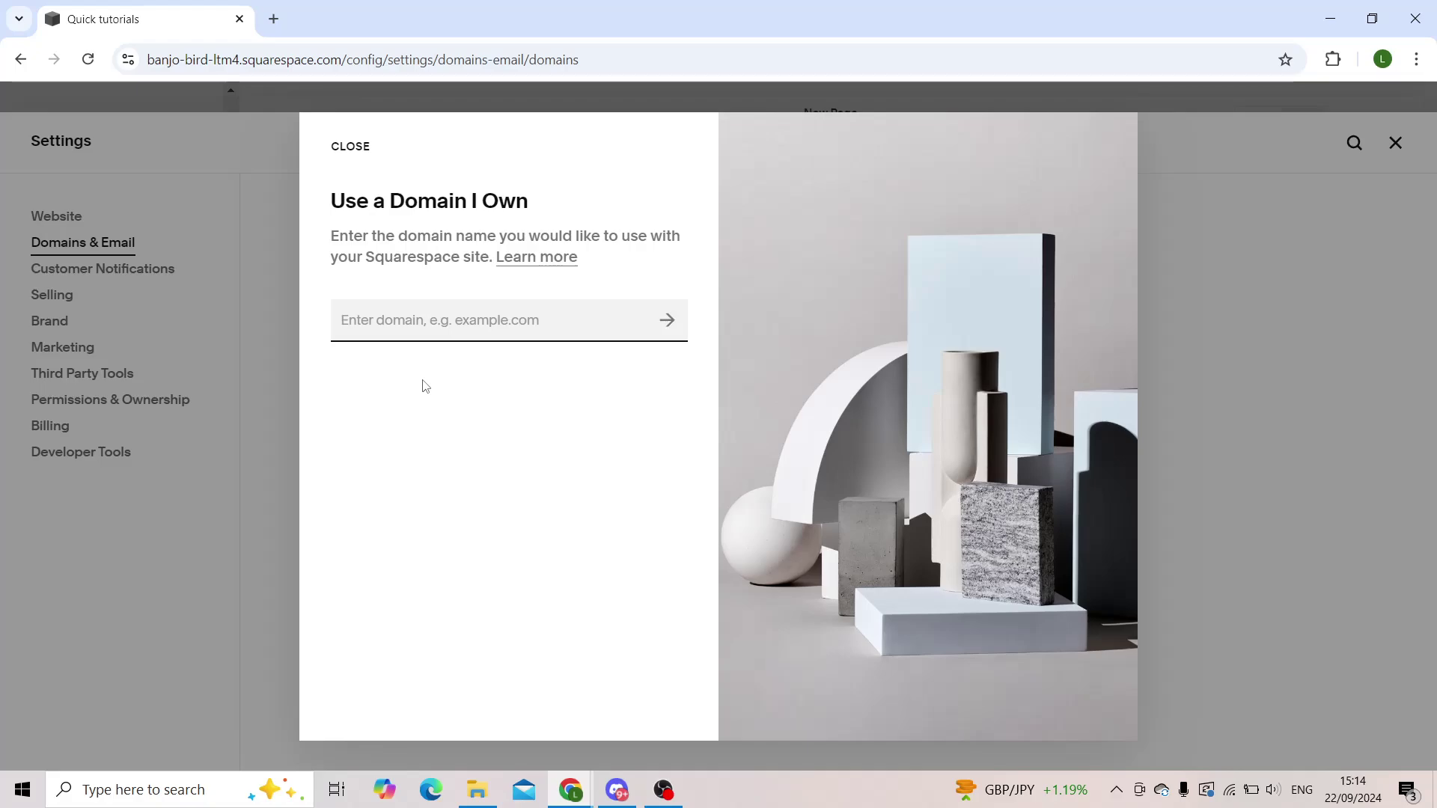
{"action": "type", "text": "goeasycart"}
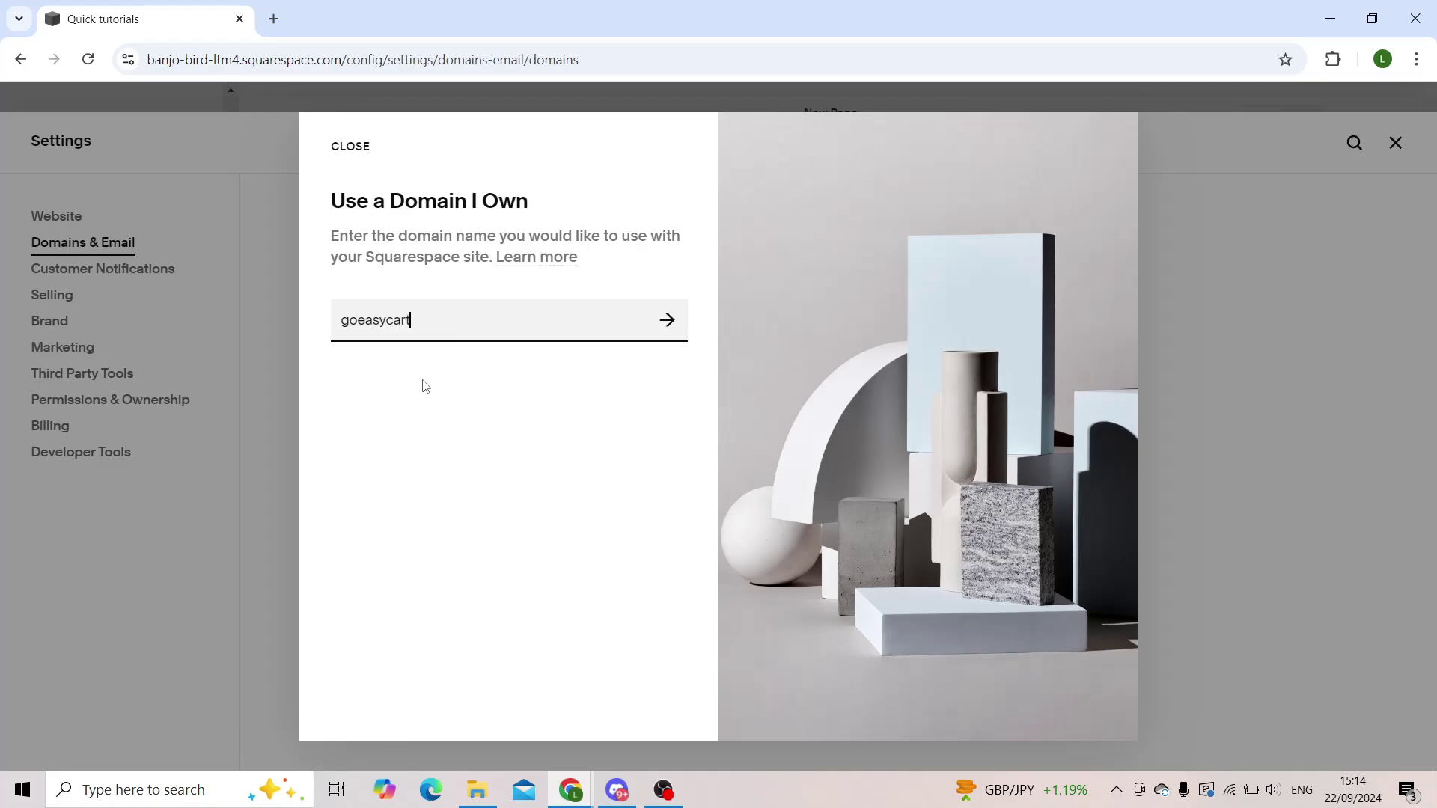
{"action": "type", "text": ".com"}
{"action": "key", "text": "Return"}
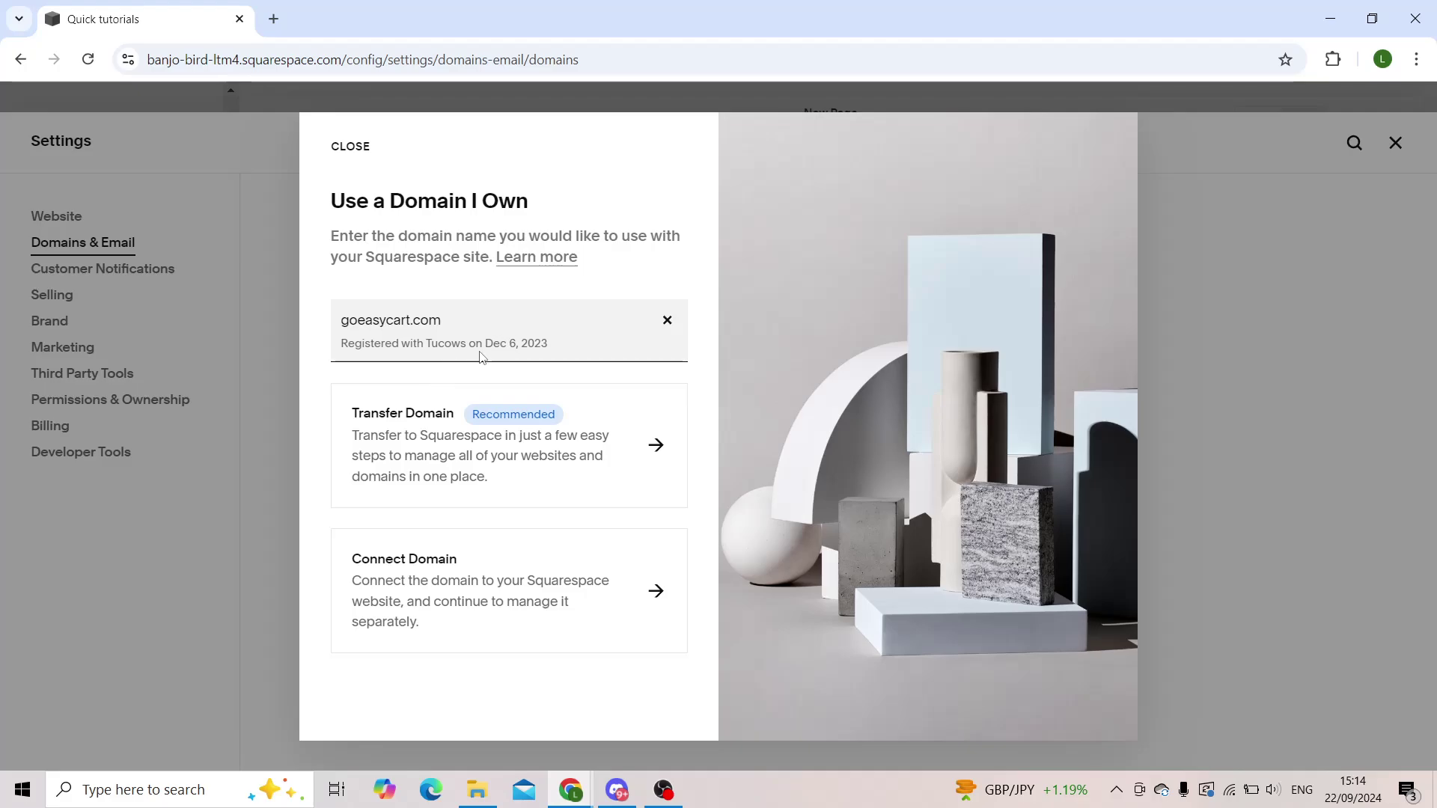
{"action": "left_click_drag", "start_coordinate": [486, 342], "coordinate": [574, 338]}
{"action": "left_click", "coordinate": [574, 338]}
{"action": "left_click_drag", "start_coordinate": [425, 343], "coordinate": [467, 345]}
{"action": "left_click", "coordinate": [467, 343]}
Choose Transfer Domain for goeasycart.com and focus the empty Authorization Code field
{"action": "left_click", "coordinate": [429, 422]}
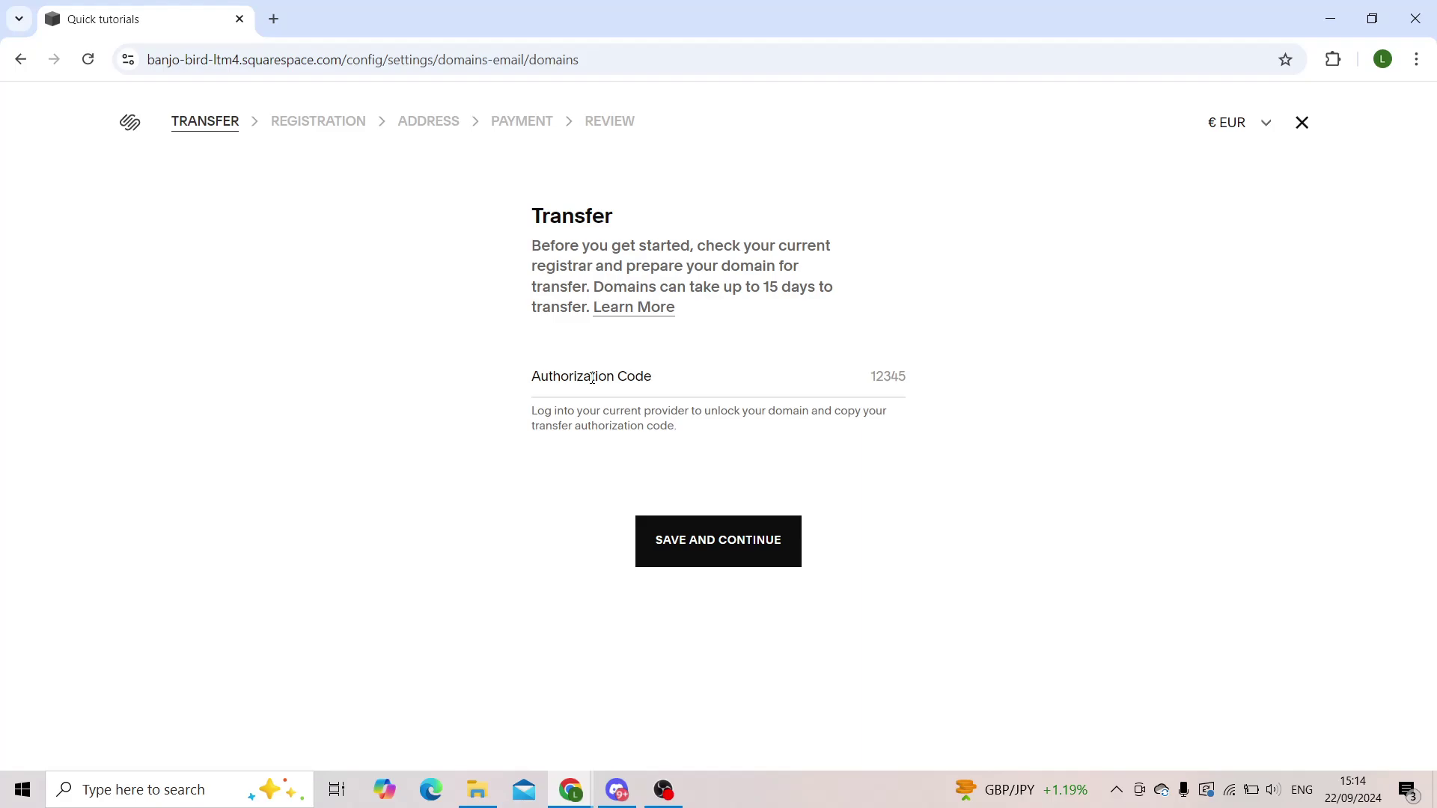
{"action": "left_click", "coordinate": [861, 383]}
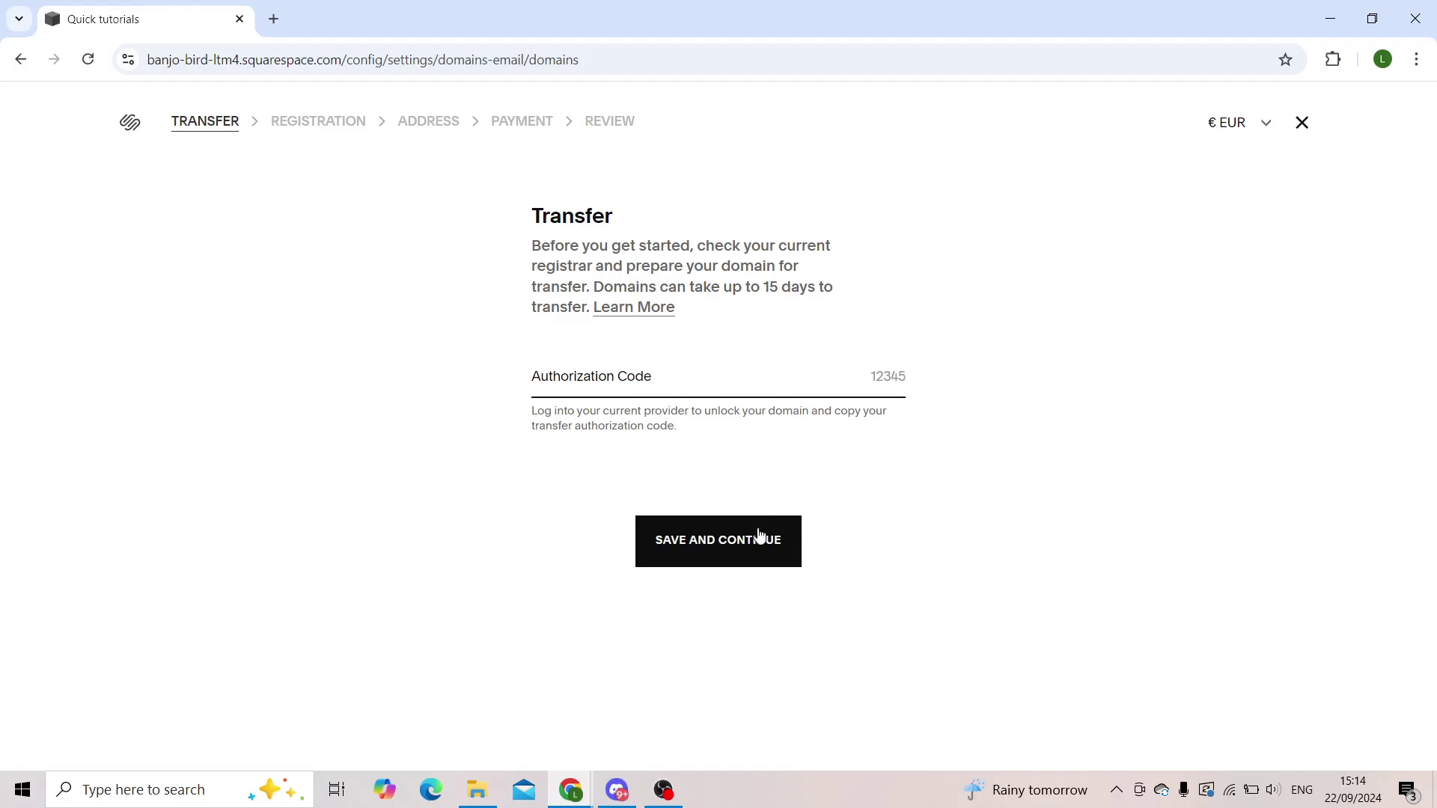